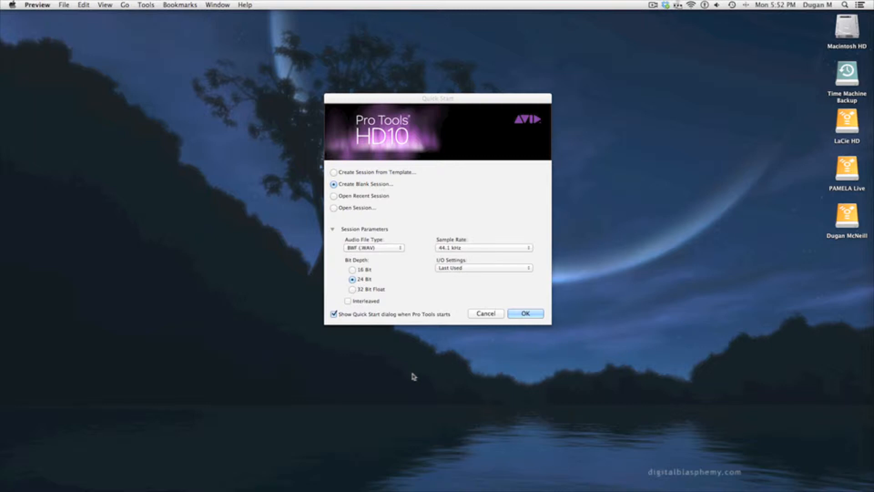
- Set up a blank session with the BWF (.WAV) audio file type, 24 Bit depth and a 44.1 kHz sample rate
click(457, 223)
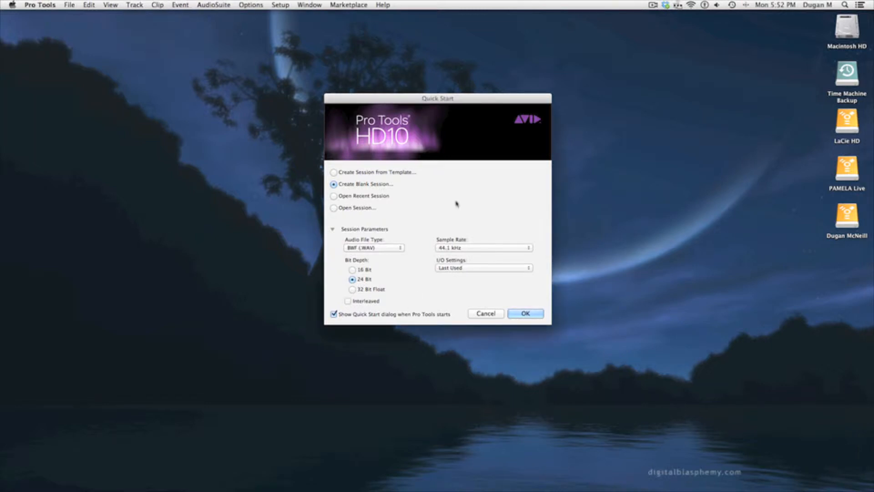
click(332, 230)
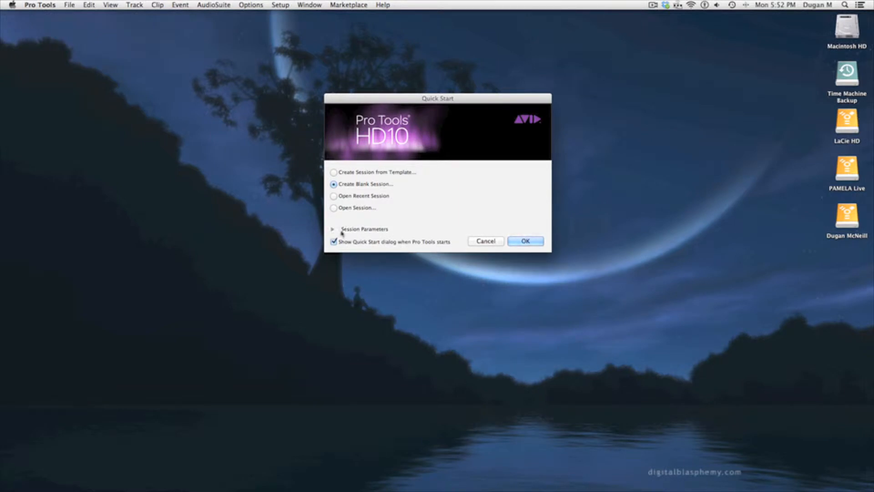
click(333, 230)
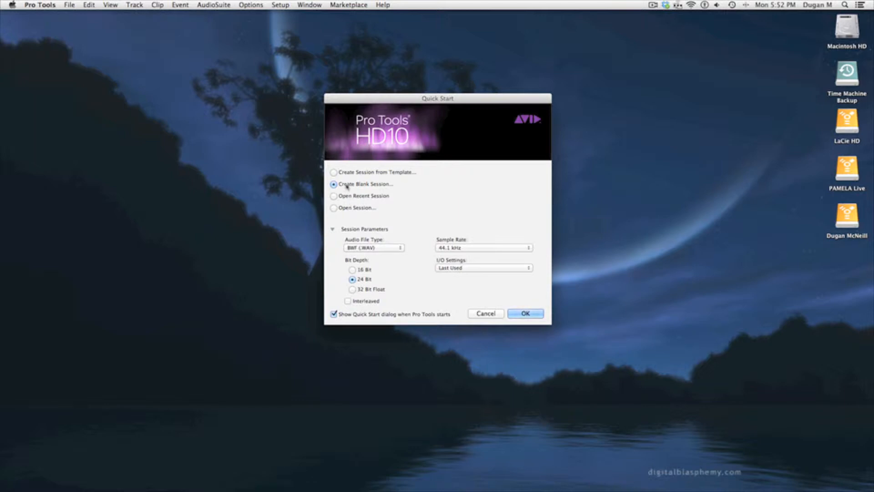
click(394, 248)
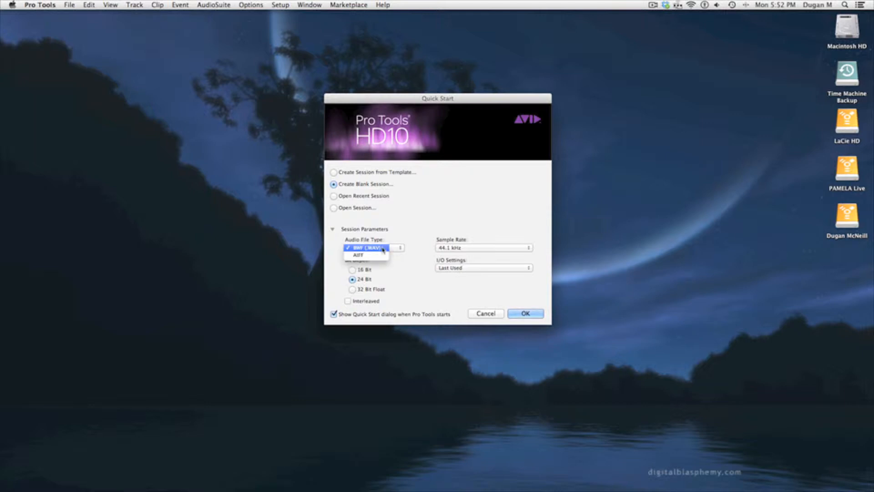
click(383, 249)
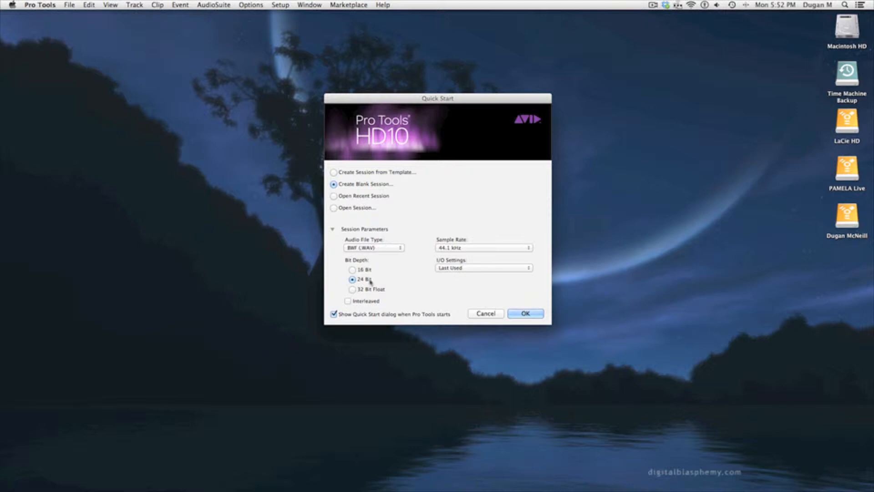
click(501, 249)
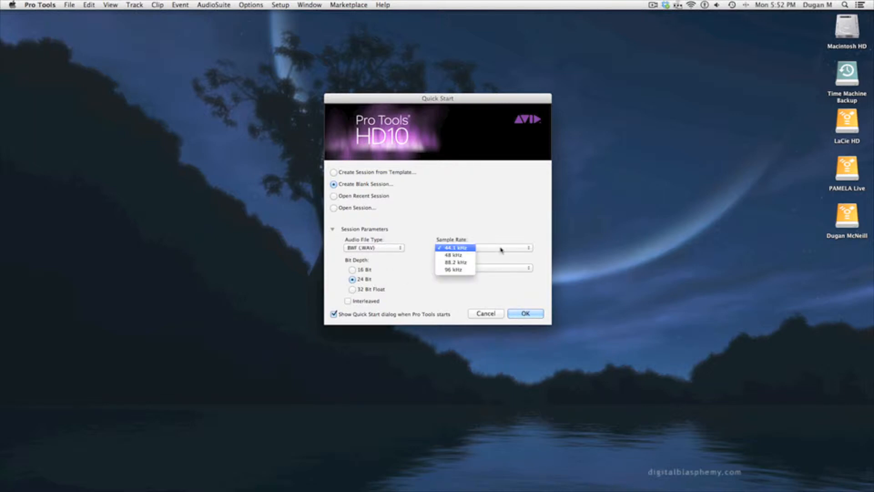
click(507, 238)
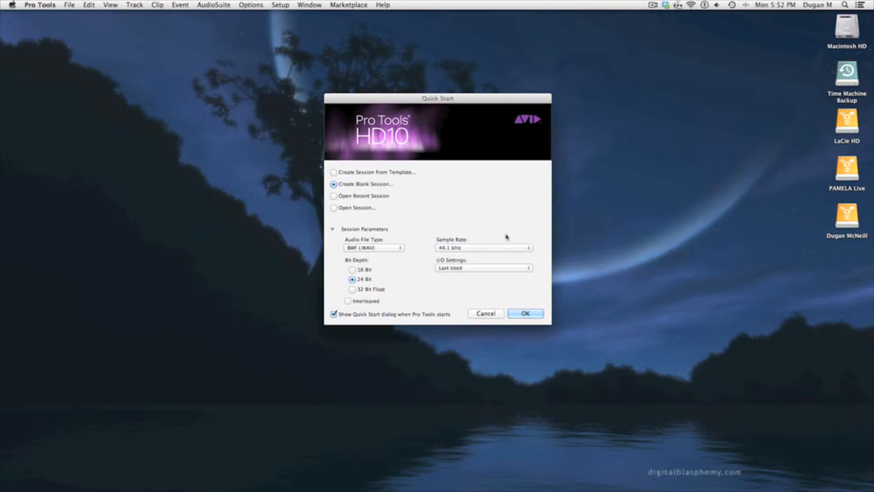
click(522, 314)
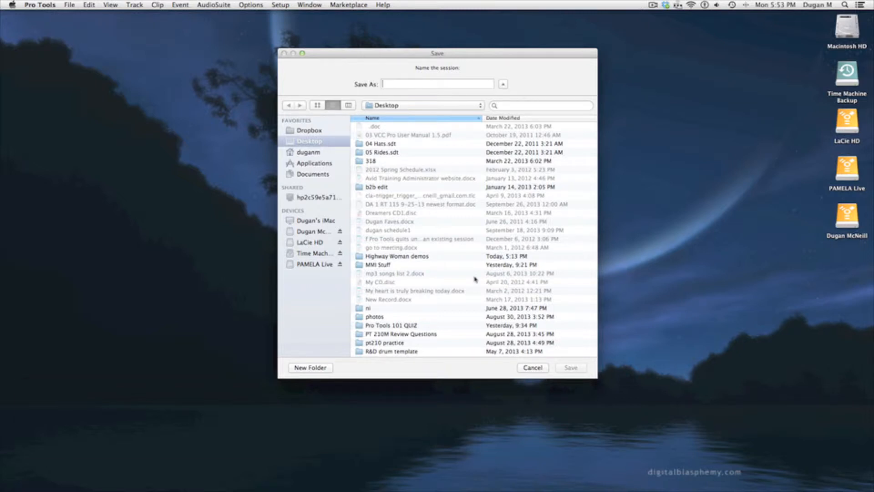
- Name the new session "Session Setup" and save it on the Desktop
text(Session Se)
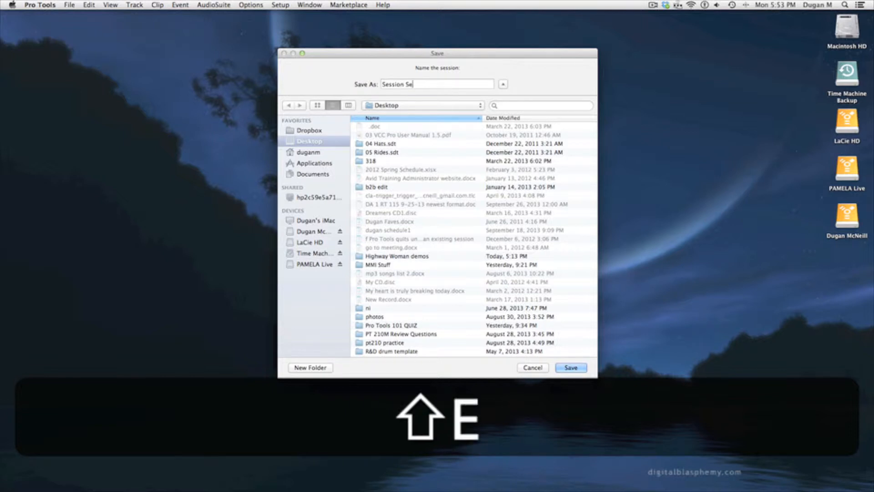
text(tup)
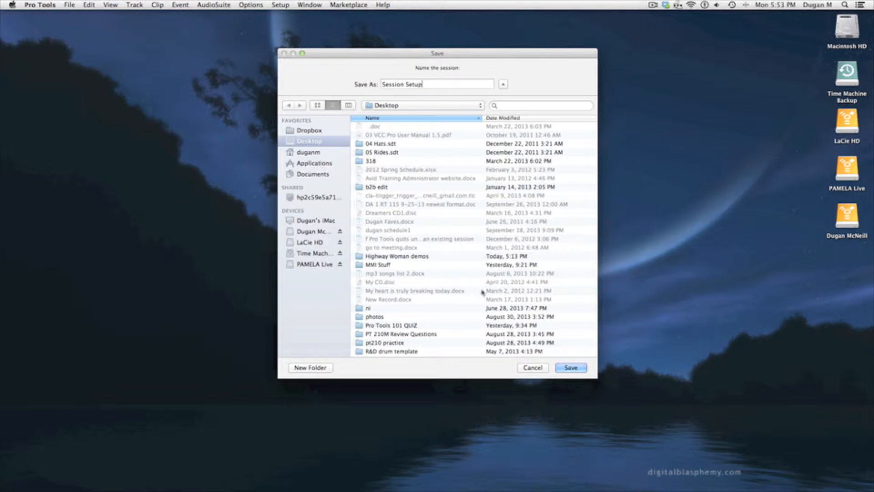
click(574, 369)
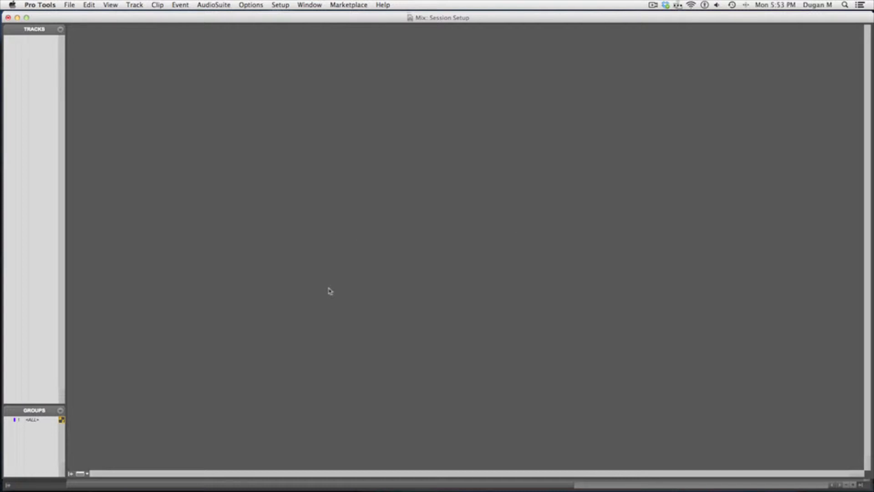
- Toggle repeatedly between the Mix and Edit windows, finishing in the Edit window
key(ctrl+equal)
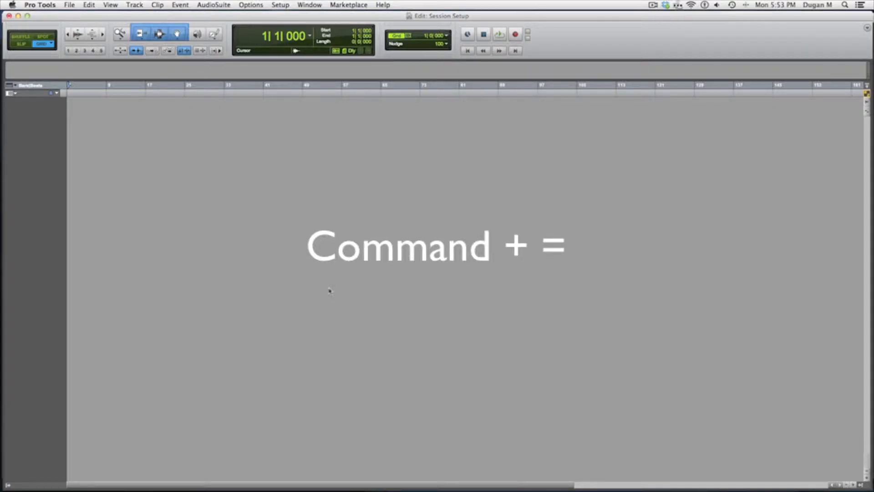
key(super+equal)
key(super+equal)
key(super+equal)
key(super+equal)
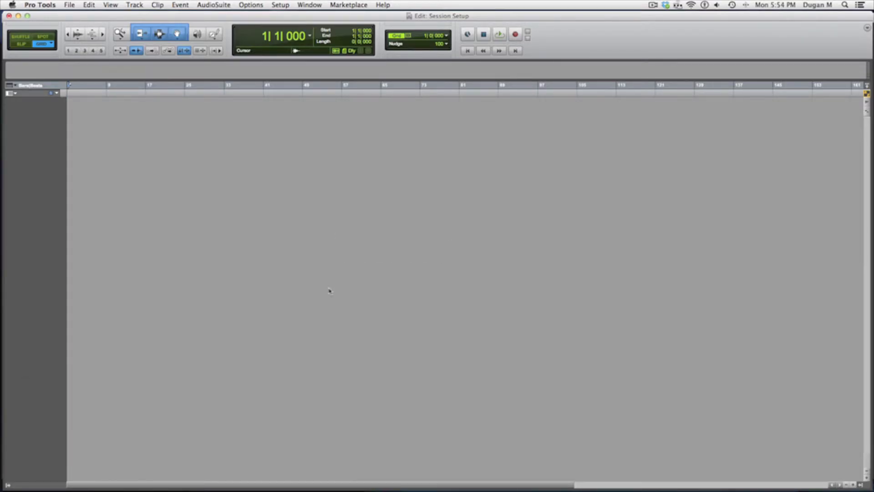
key(super+equal)
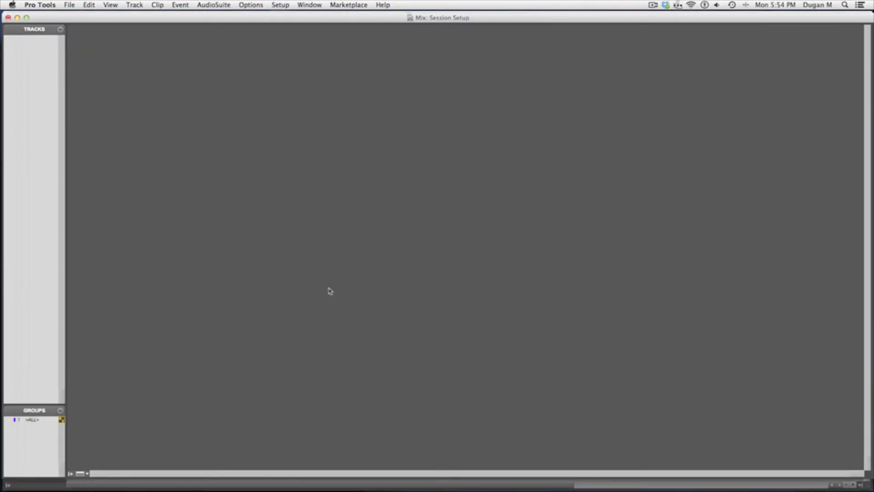
key(super+equal)
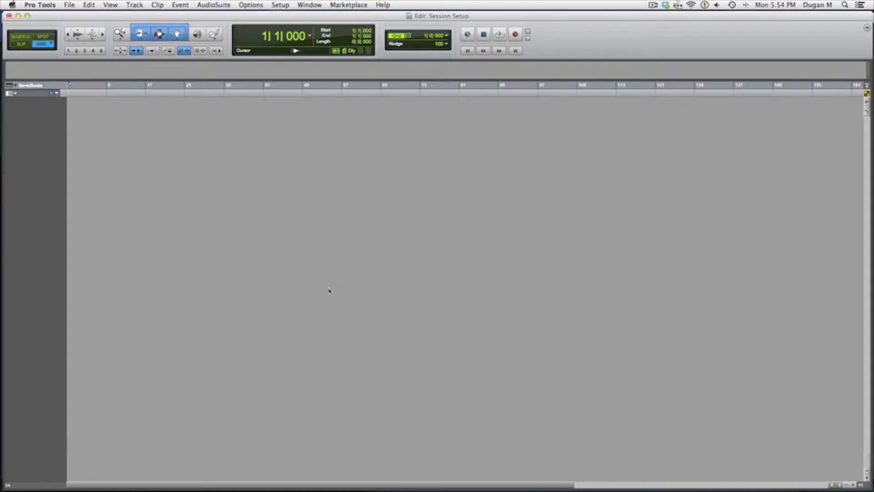
- Show all rulers and try Timecode and Min:Secs as the main time scale before returning it to Bars|Beats
click(16, 87)
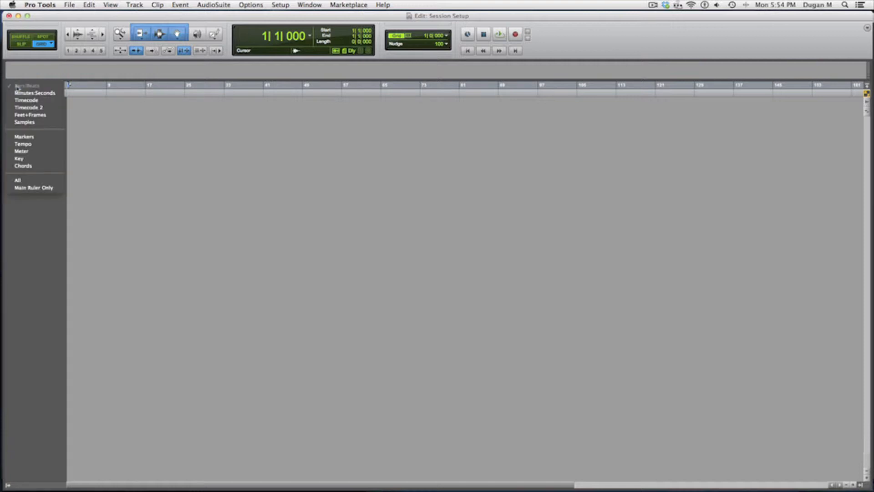
click(27, 181)
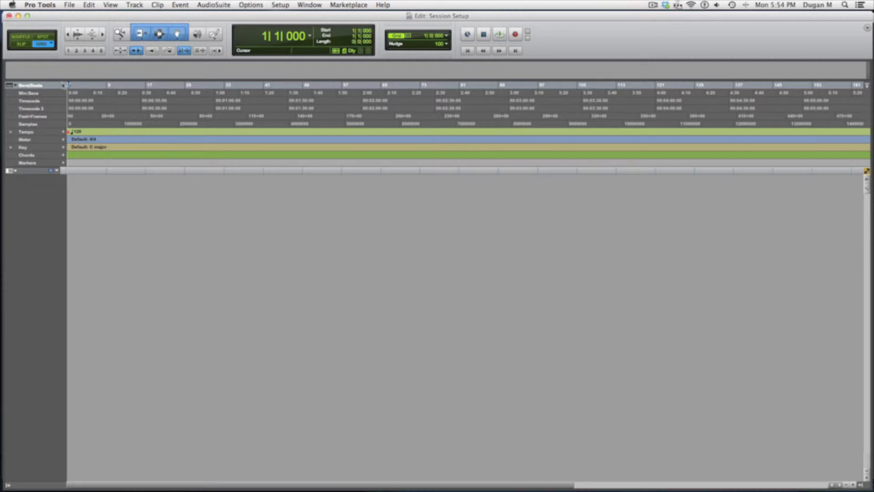
click(56, 101)
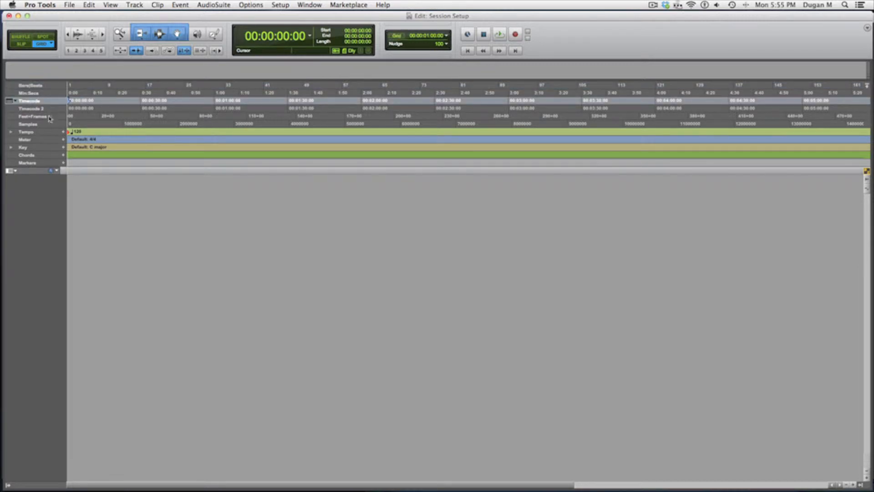
click(39, 94)
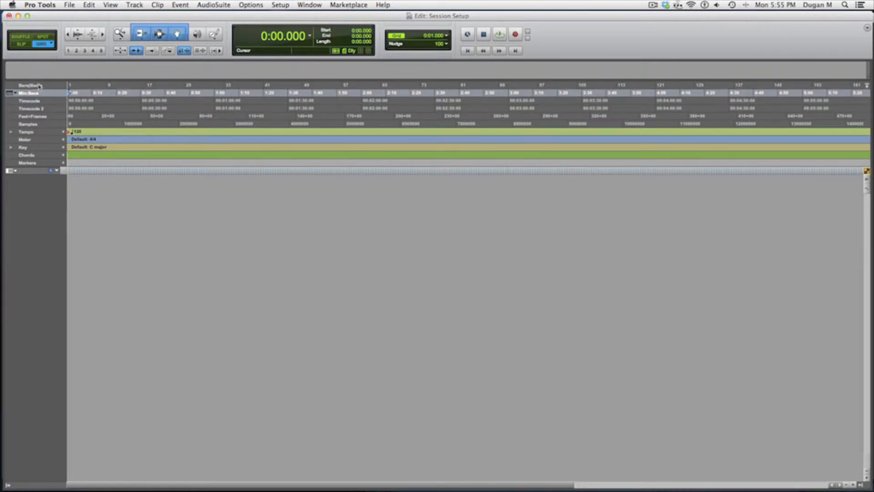
click(39, 86)
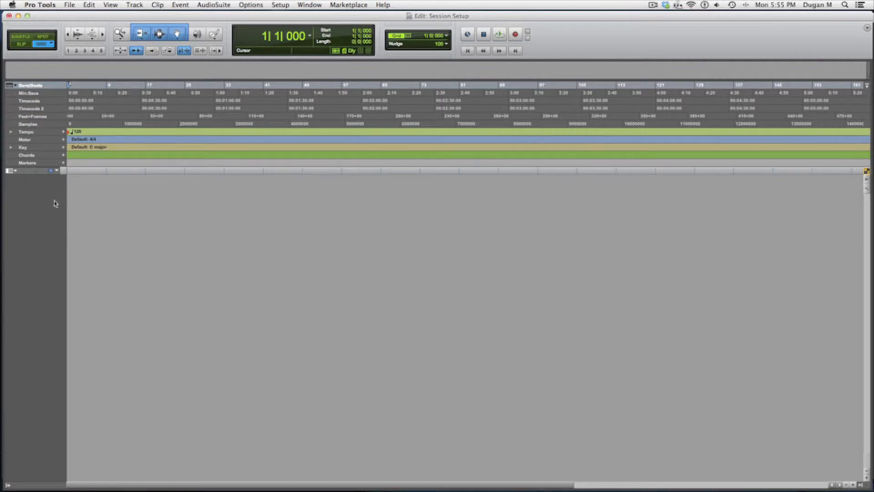
- Hide every ruler except Bars|Beats, from Markers up to Min:Secs
alt+click(35, 164)
alt+click(37, 155)
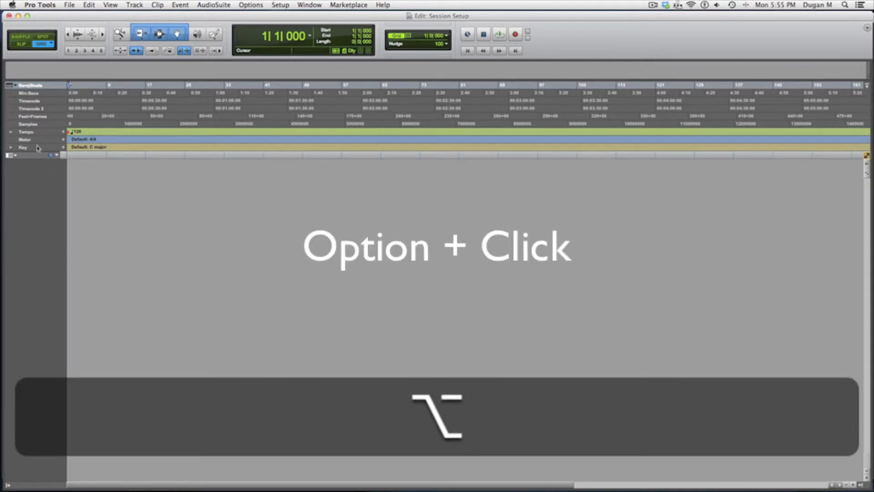
alt+click(39, 147)
alt+click(41, 141)
alt+click(40, 131)
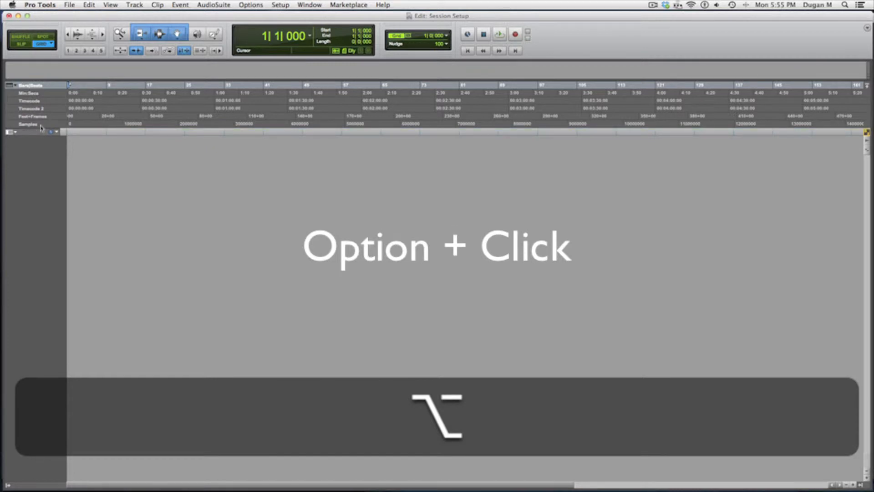
alt+click(43, 124)
alt+click(47, 116)
alt+click(48, 108)
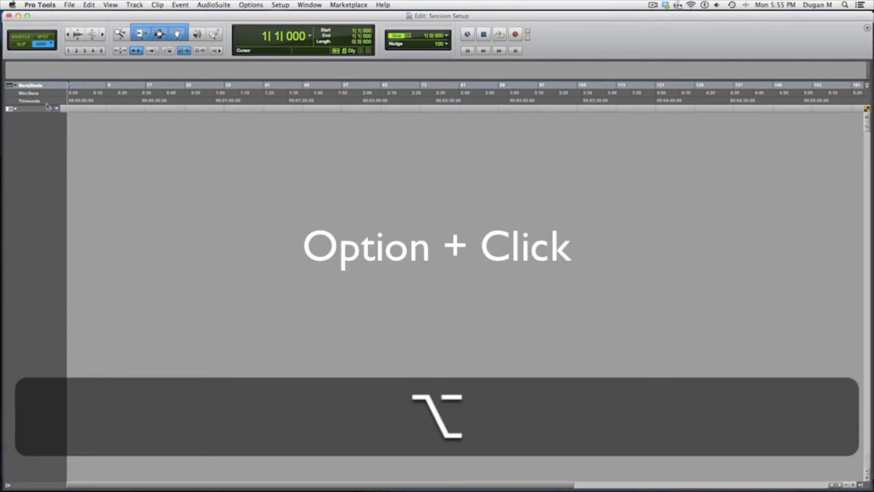
alt+click(47, 100)
alt+click(48, 94)
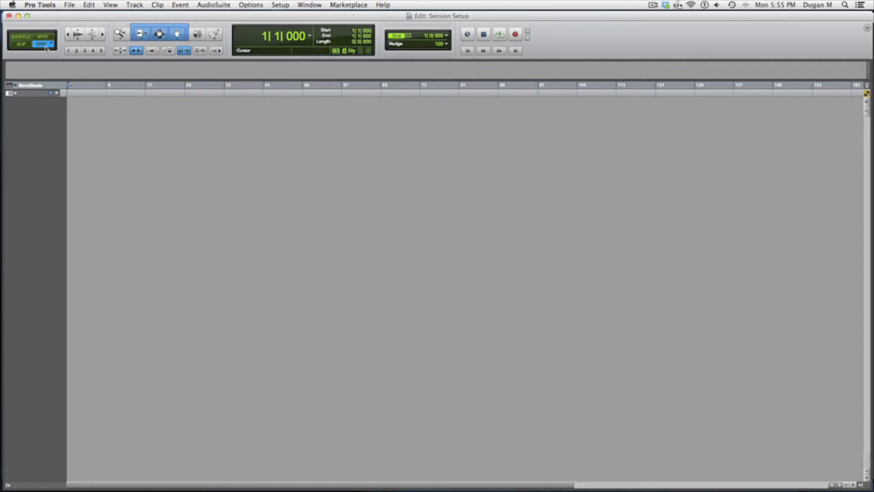
- Cycle through the Shuffle, Slip, Spot and Grid edit modes several times, finishing in Grid mode
click(26, 39)
click(42, 44)
key(F1)
key(F2)
key(F3)
key(F4)
key(F1)
key(F2)
key(F3)
key(F4)
key(F1)
key(F2)
key(F3)
key(F4)
- Toggle the grid line display off and on, and set the grid value to 1 bar
click(399, 36)
click(399, 36)
click(408, 37)
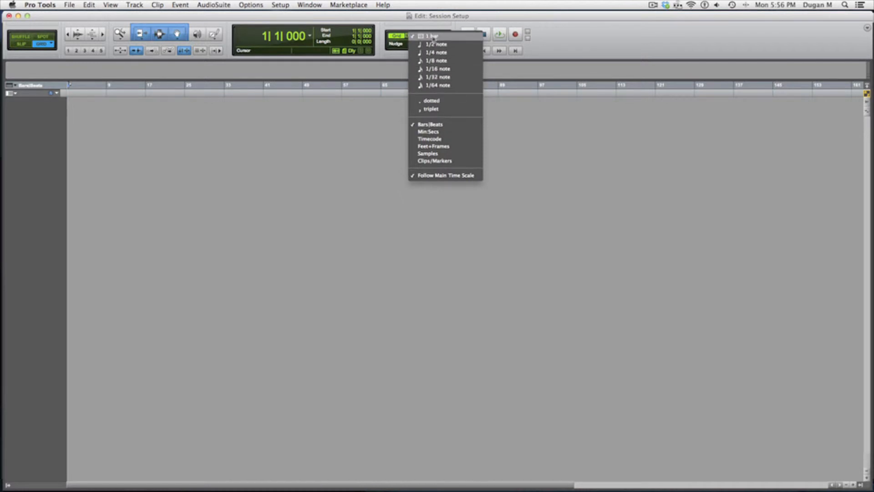
click(434, 38)
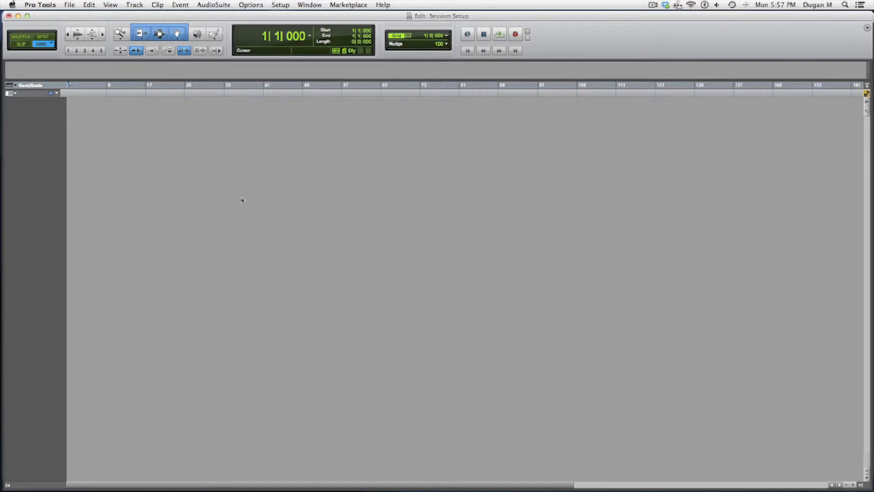
- Create a click track and audition it briefly from the Mix window
click(134, 5)
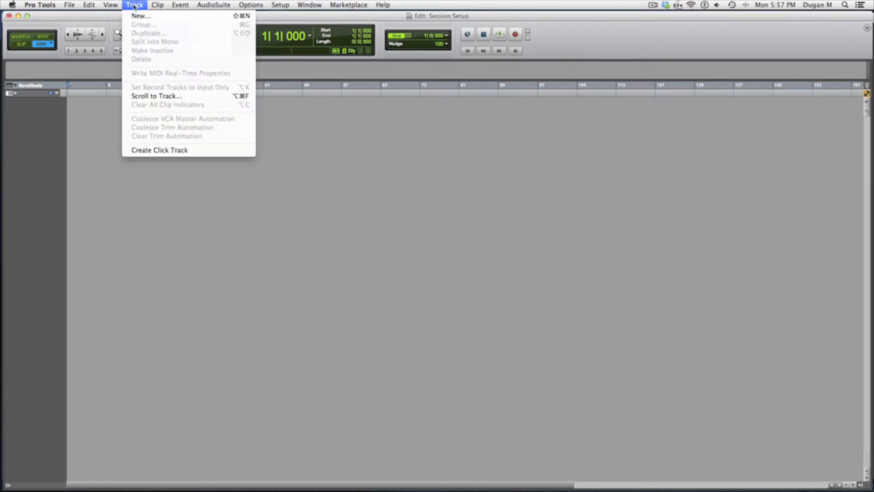
click(162, 151)
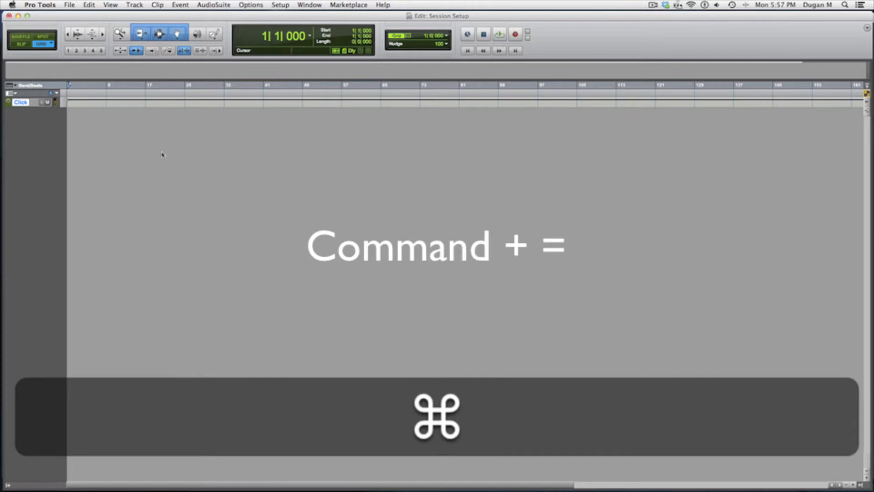
key(super+equal)
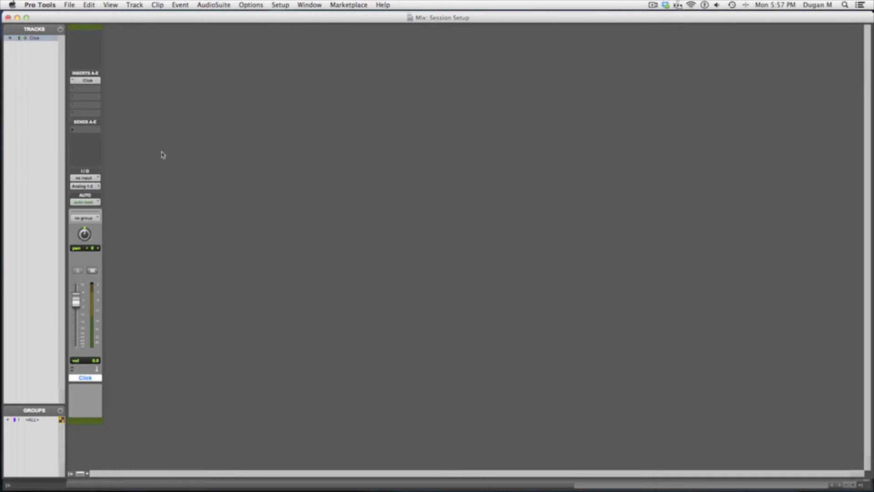
key(space)
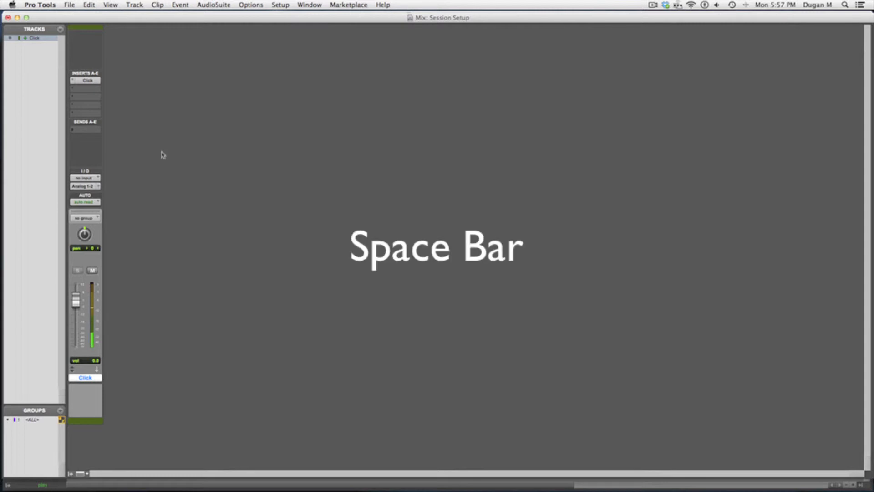
key(space)
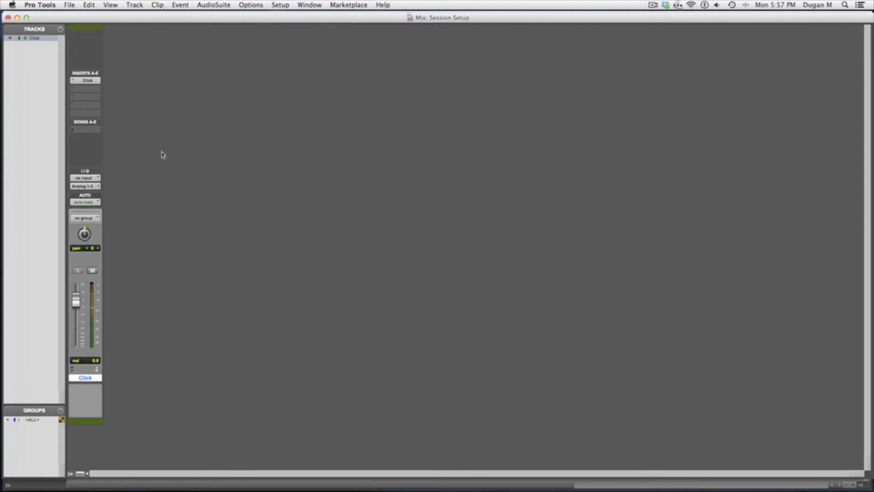
- Load and audition the Marimba 1 preset in the click track's Click plug-in, and reset the unaccented level to -6.0 dB
click(88, 80)
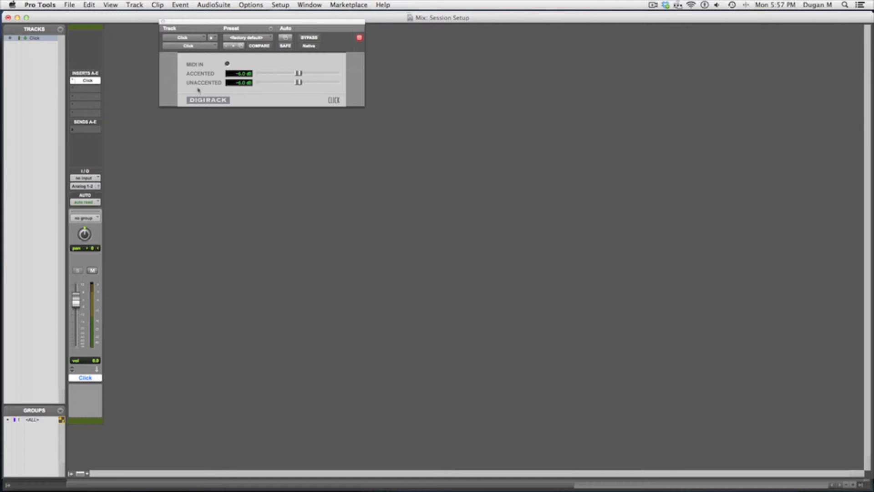
click(269, 40)
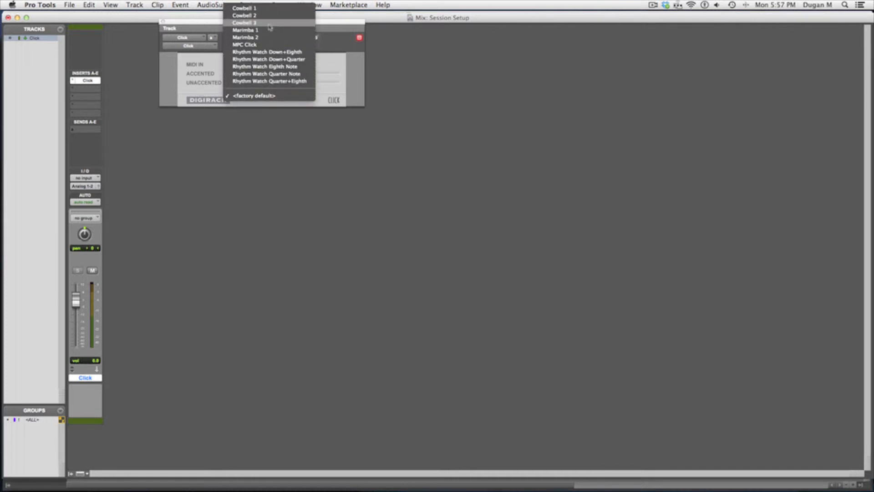
click(268, 30)
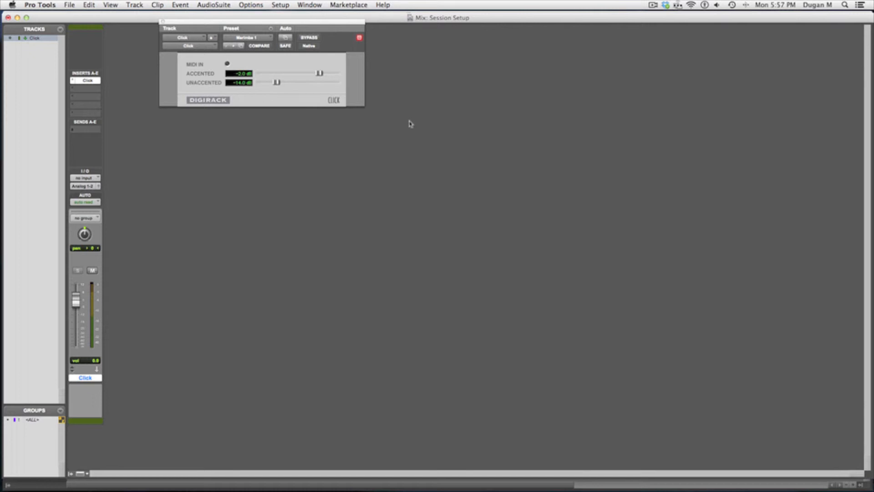
key(space)
key(space)
alt+click(277, 82)
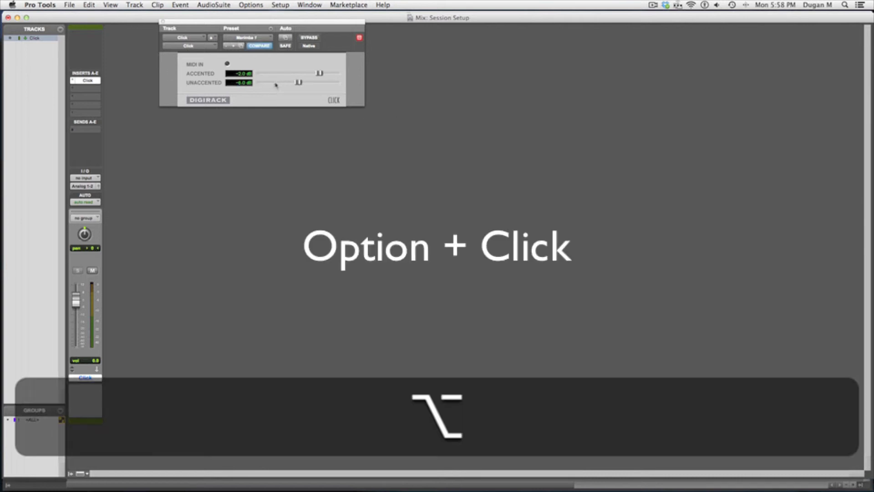
- Reset the Click plug-in's accented level to -6.0 dB and audition the click briefly
alt+click(320, 74)
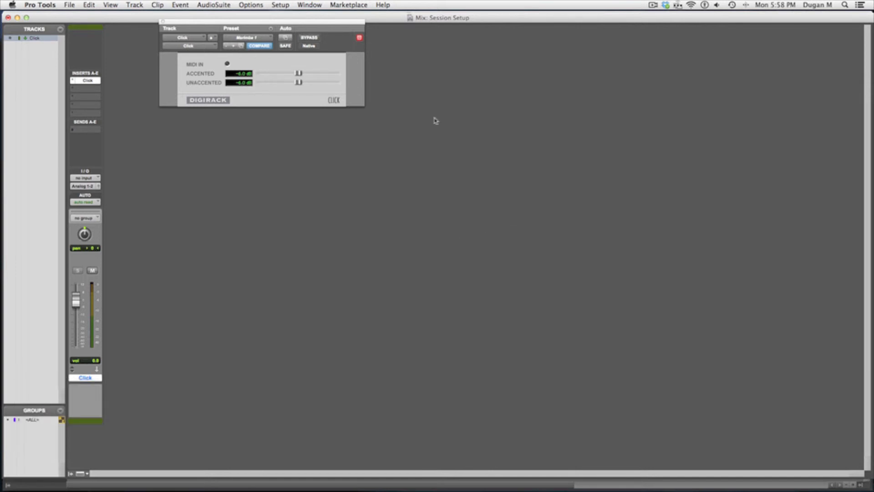
key(space)
key(space)
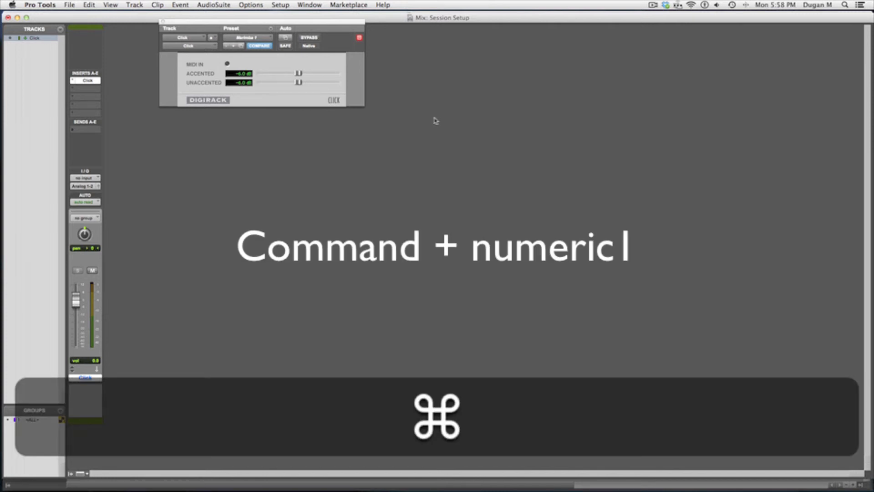
- Open the Transport window and reduce it to the Minimal view with Expanded Transport turned off
key(ctrl+KP_1)
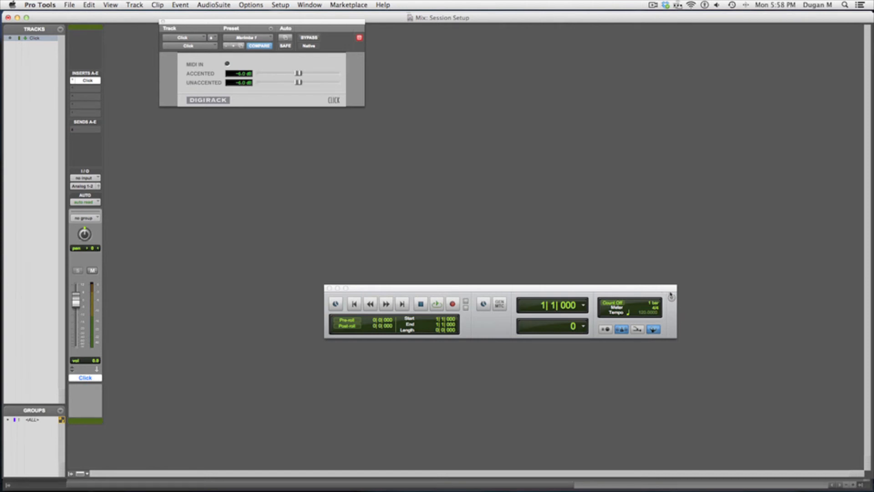
click(672, 299)
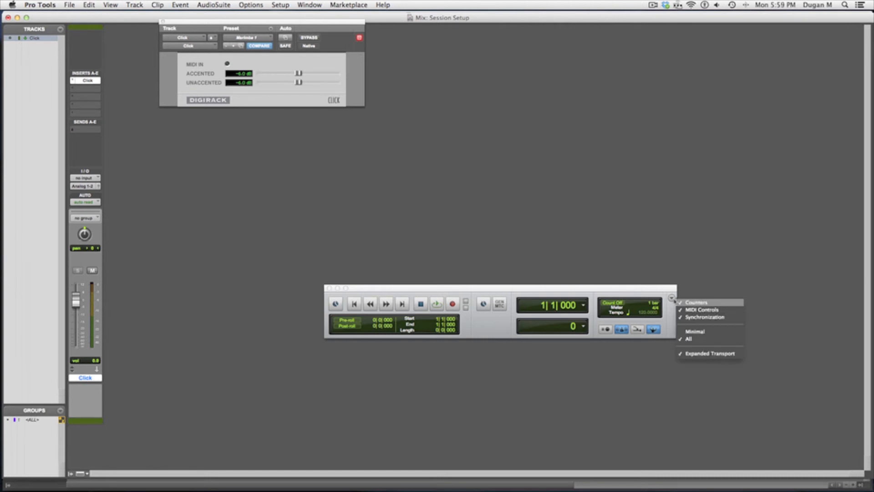
click(690, 331)
click(477, 298)
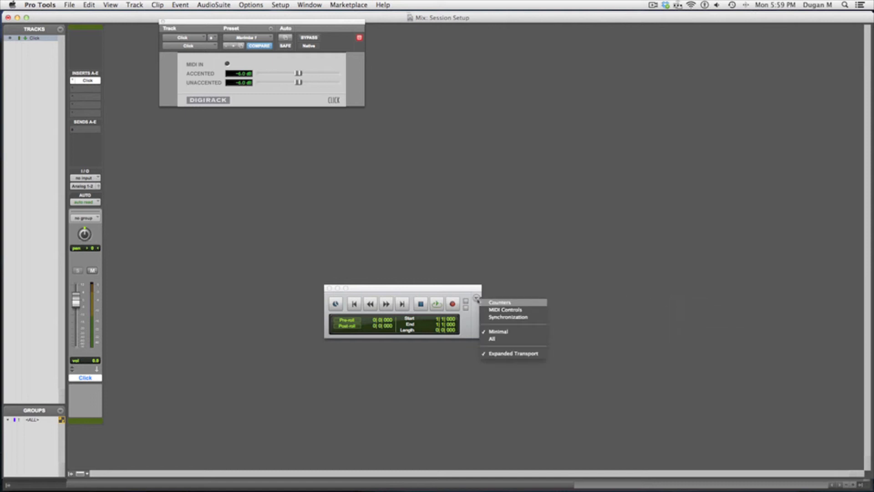
click(492, 354)
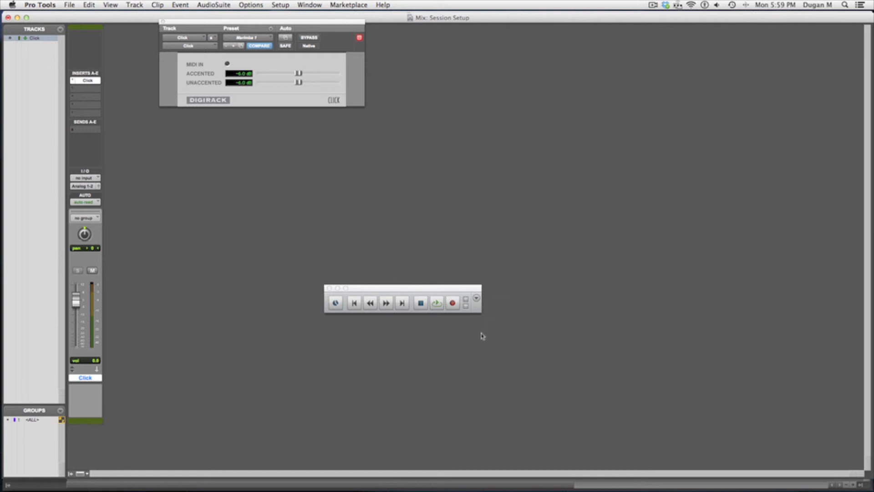
- Show all sections of the Transport window and turn Expanded Transport on
click(476, 299)
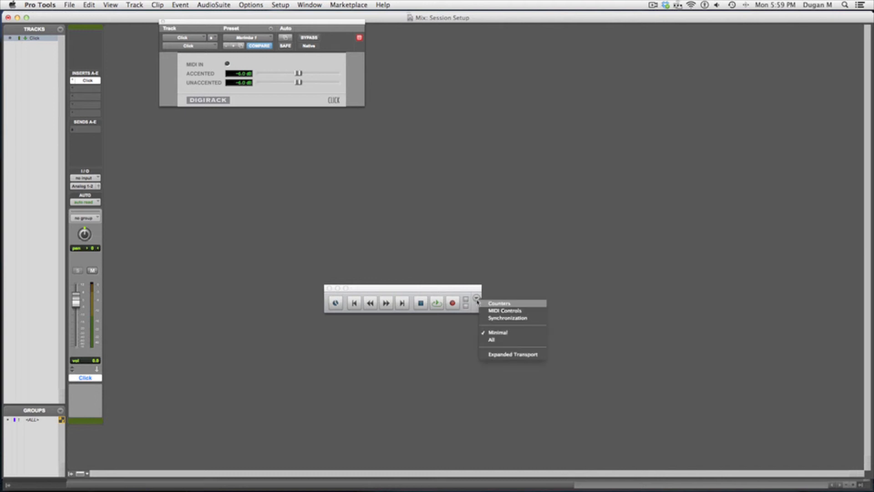
click(487, 339)
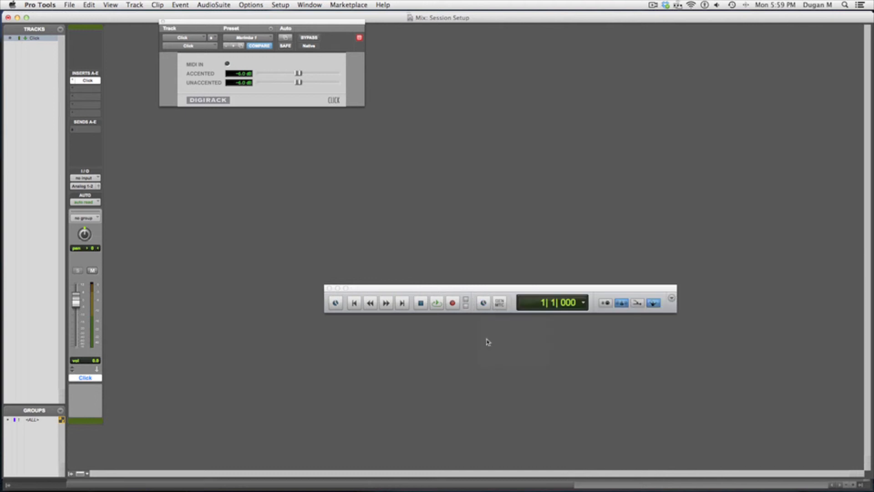
click(672, 299)
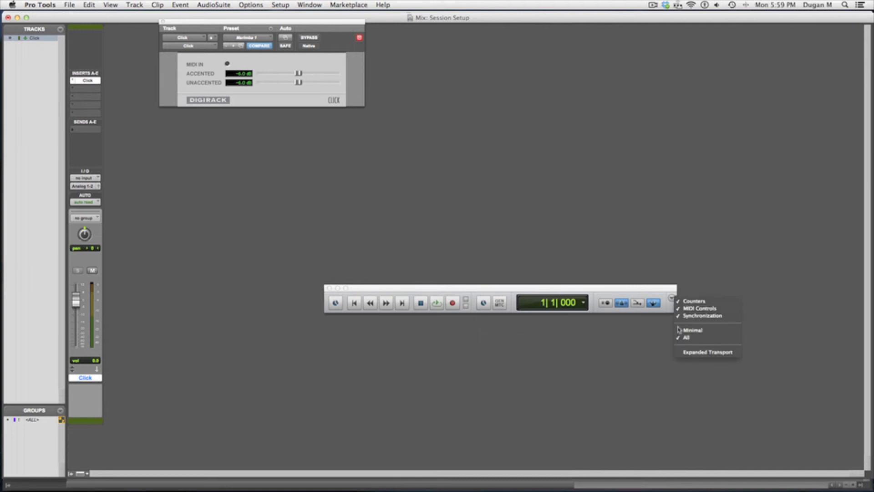
click(682, 352)
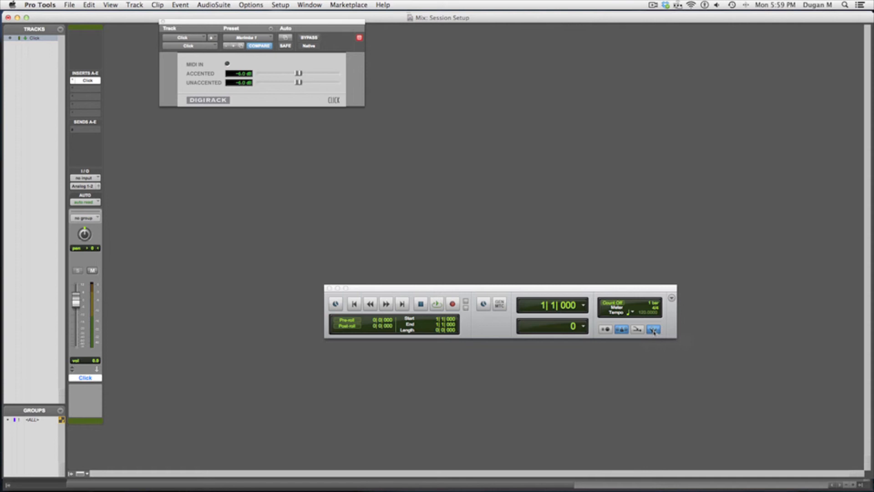
- Disable the Conductor Track to set the session tempo manually to 100, and play the click briefly
click(654, 330)
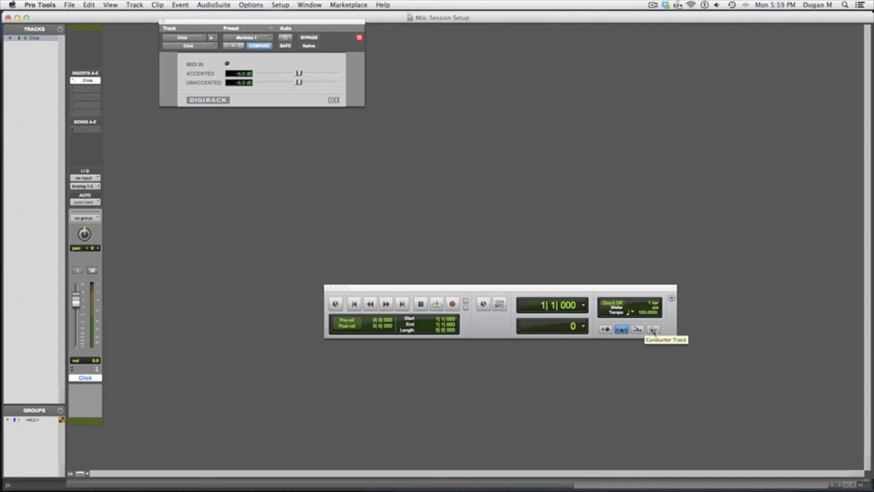
click(642, 313)
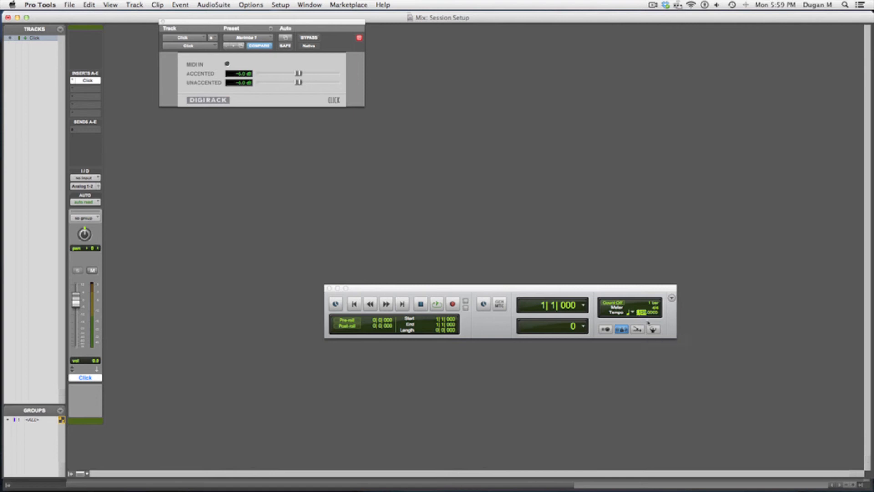
text(100)
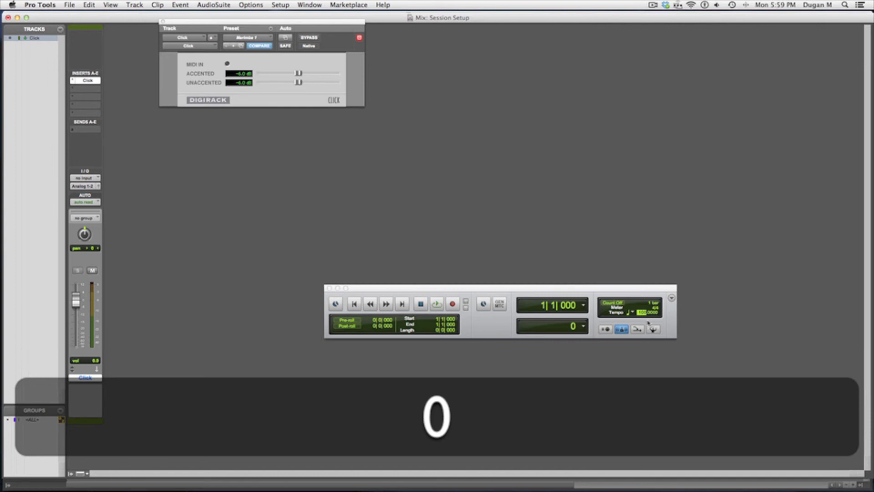
key(Return)
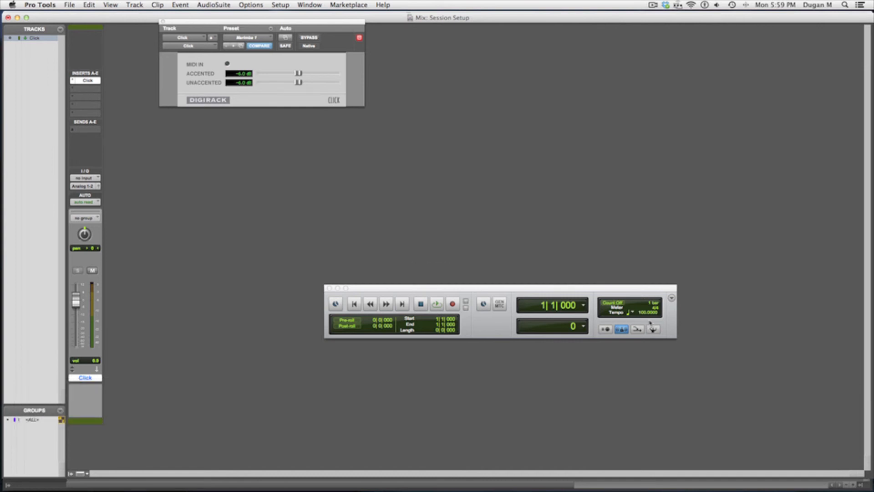
key(space)
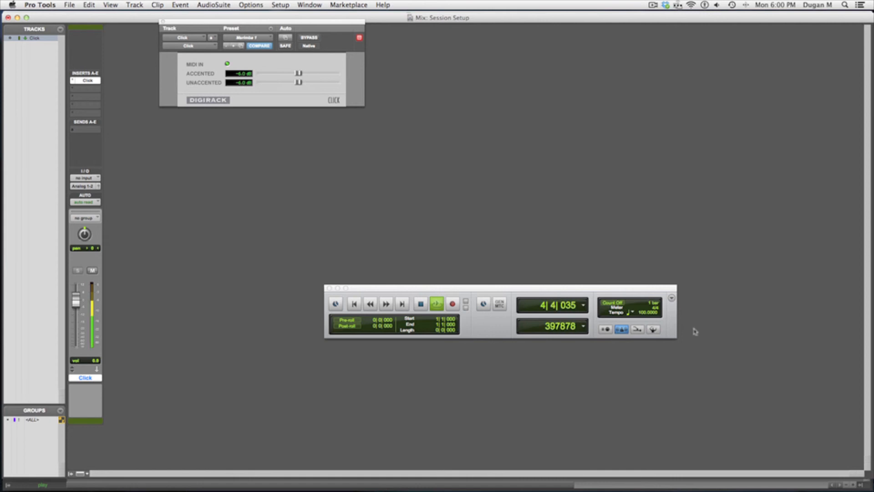
key(space)
- Turn off the metronome in the Transport window and close the Click plug-in window
click(620, 330)
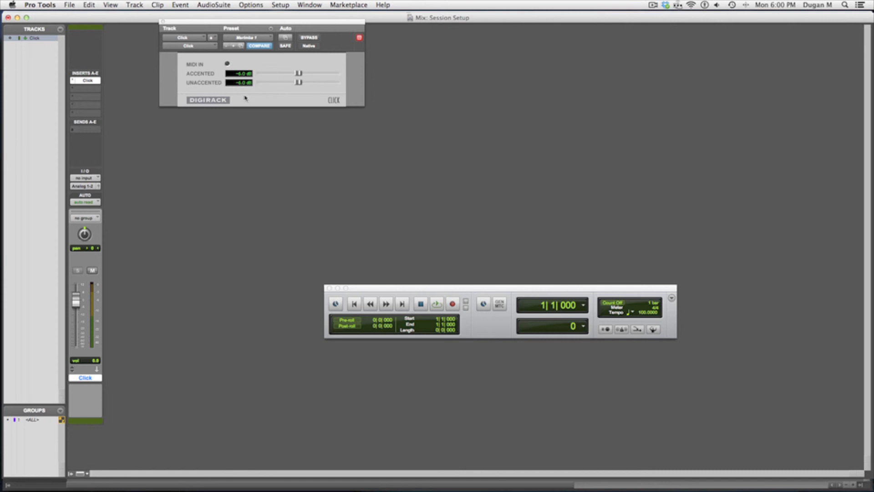
click(162, 21)
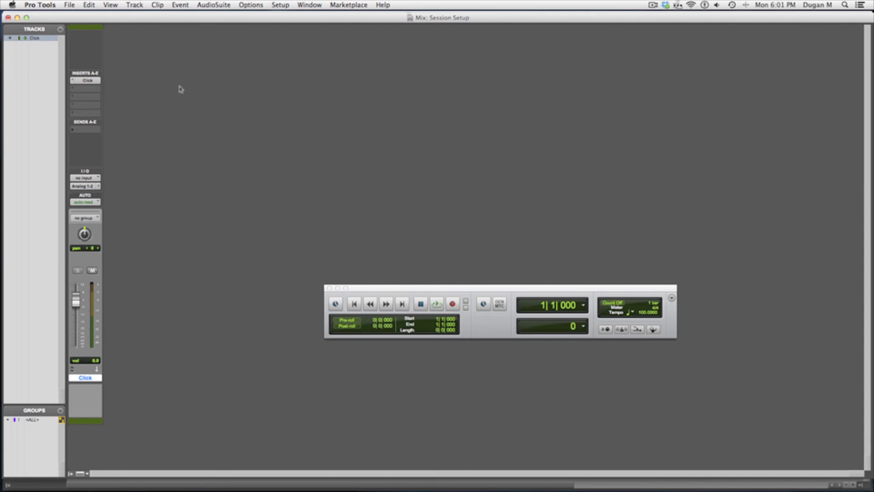
- Enable Input Quantize in the Event Operations window and close that window
click(183, 7)
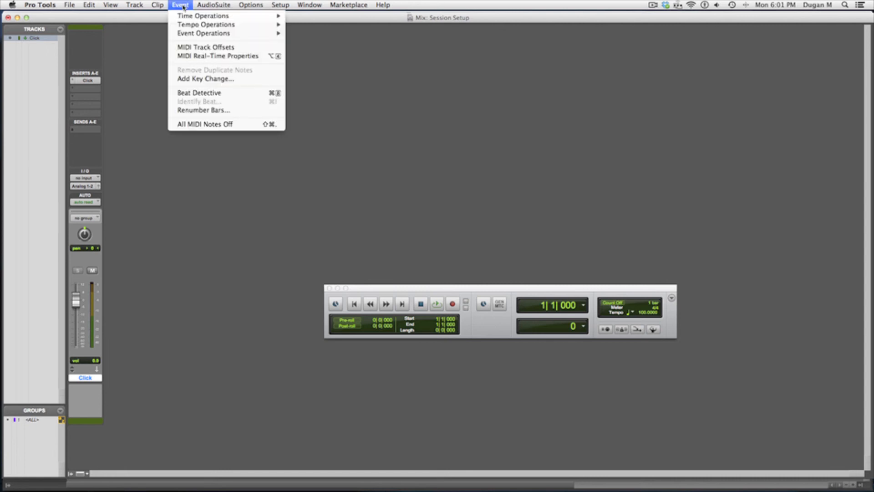
mouse_move(191, 34)
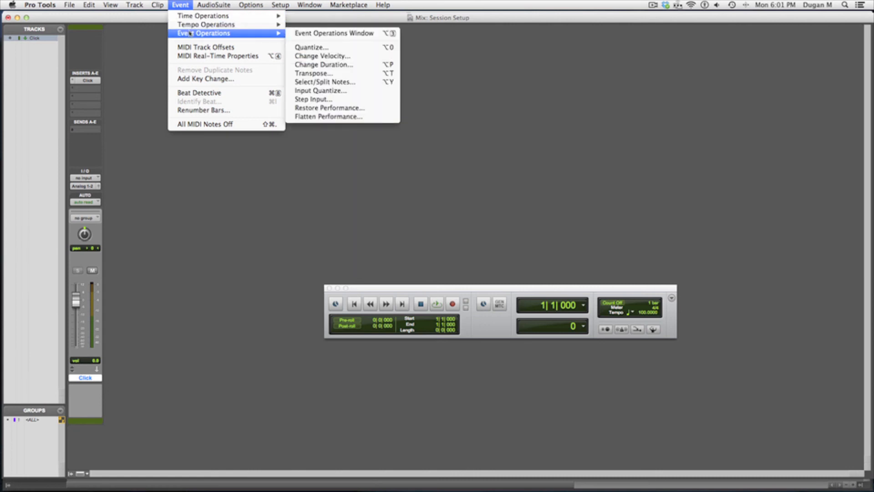
click(337, 90)
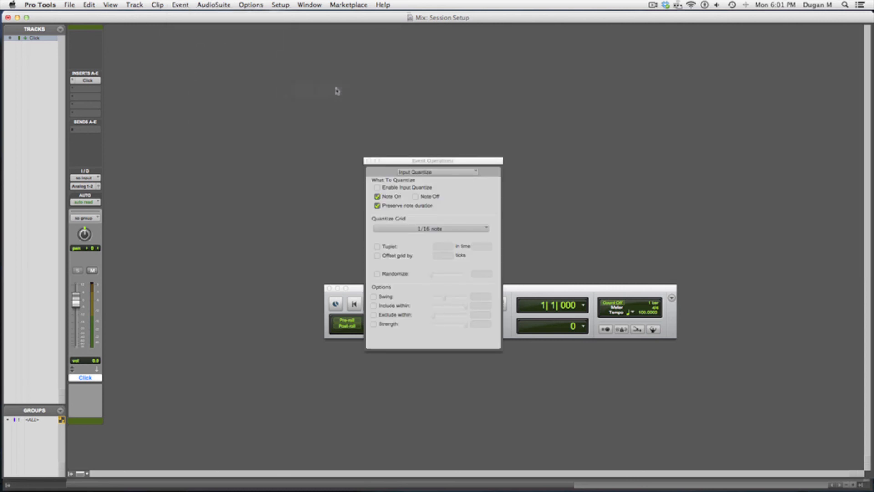
click(378, 187)
click(369, 160)
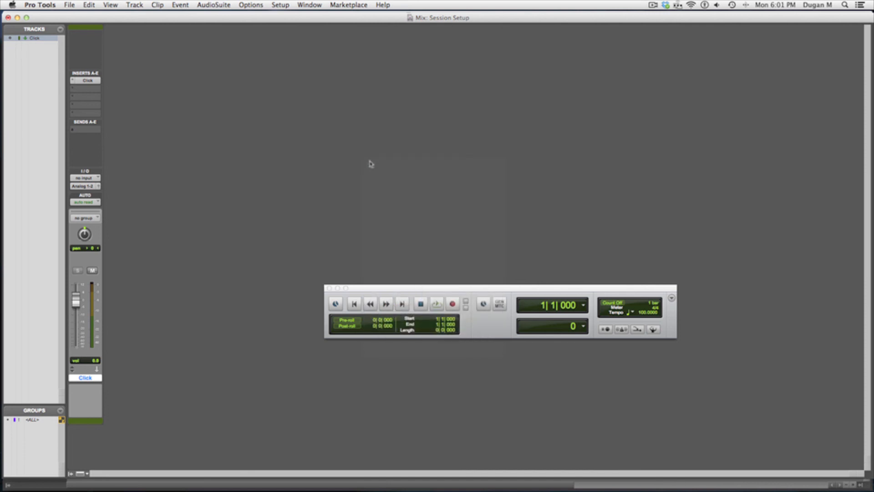